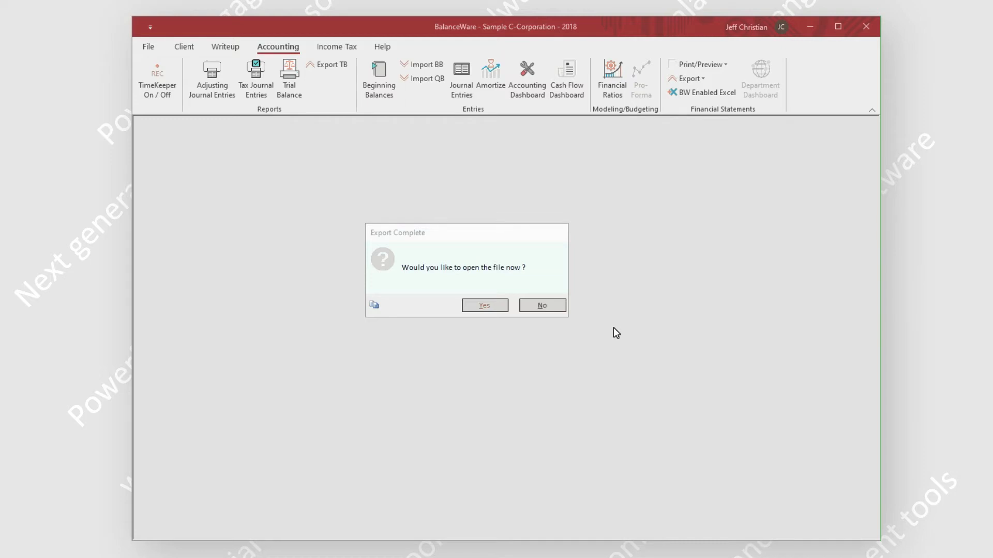
- Open the exported workbook in Excel with the BalanceWare window minimized, and switch to the blank Sheet1
left_click(467, 308)
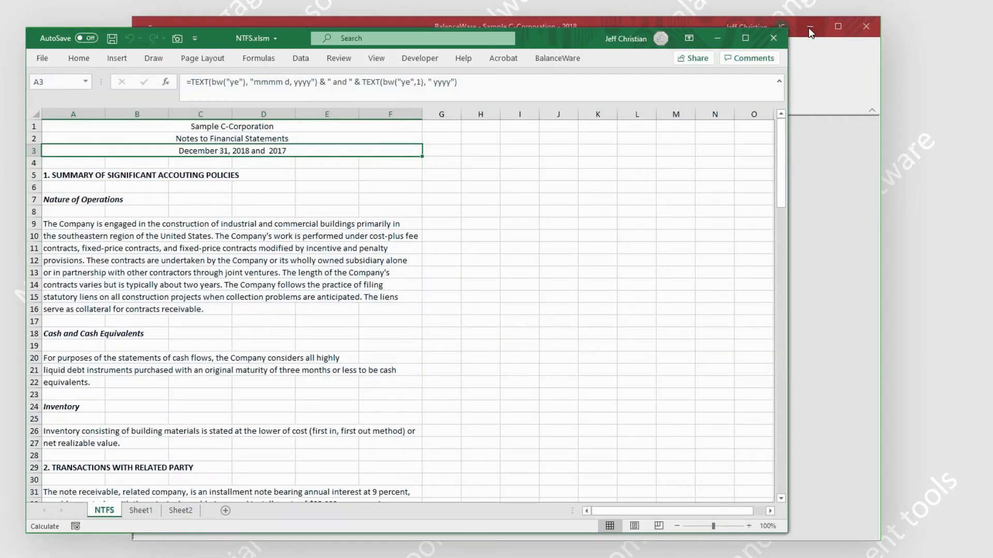
left_click(809, 30)
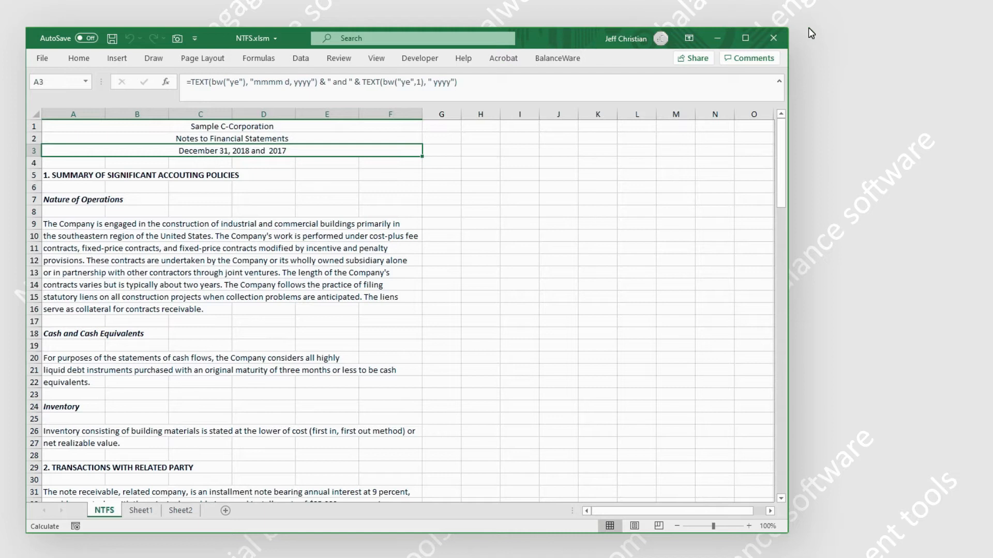
left_click(145, 516)
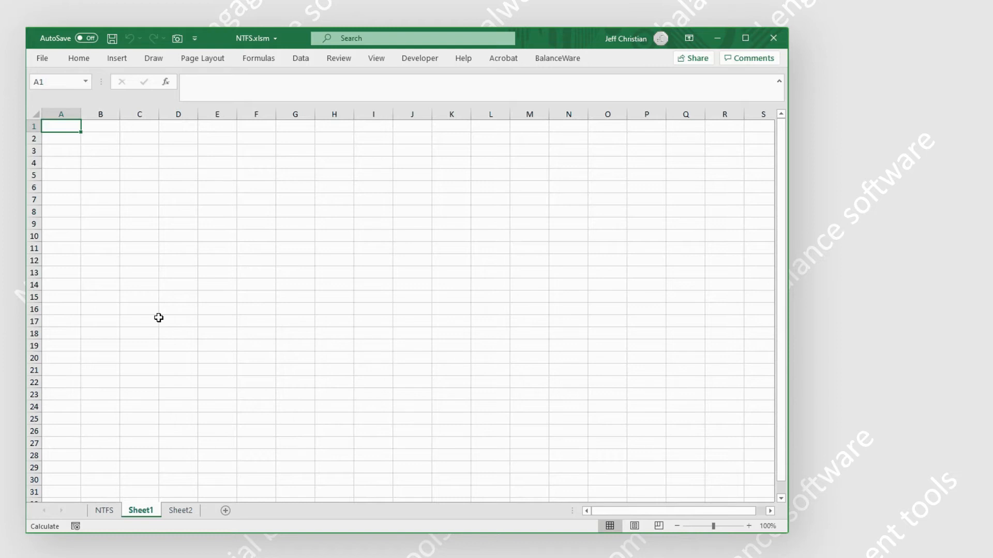
- Enter the client name formula =bw("cn") in cell D9 of Sheet1
left_click(178, 228)
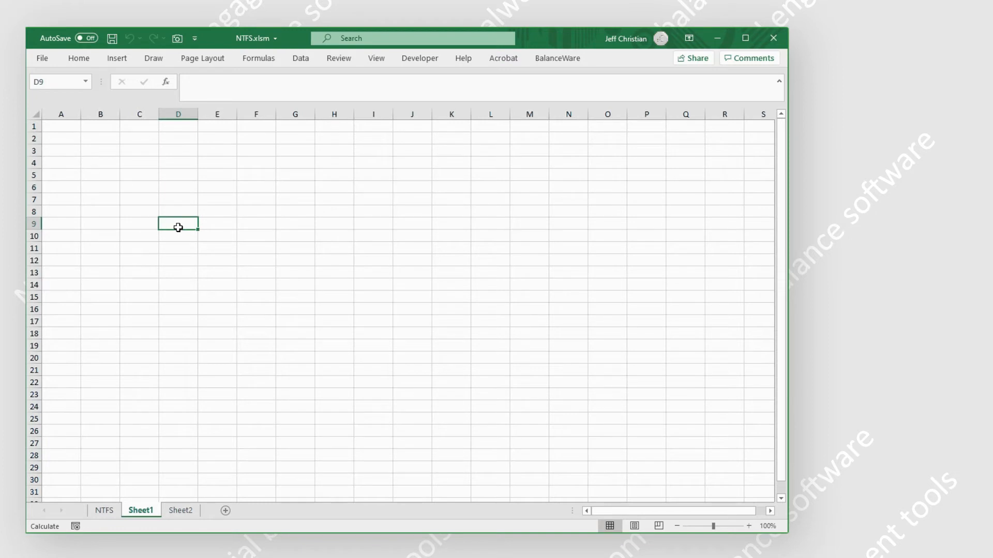
type("=bw(\"")
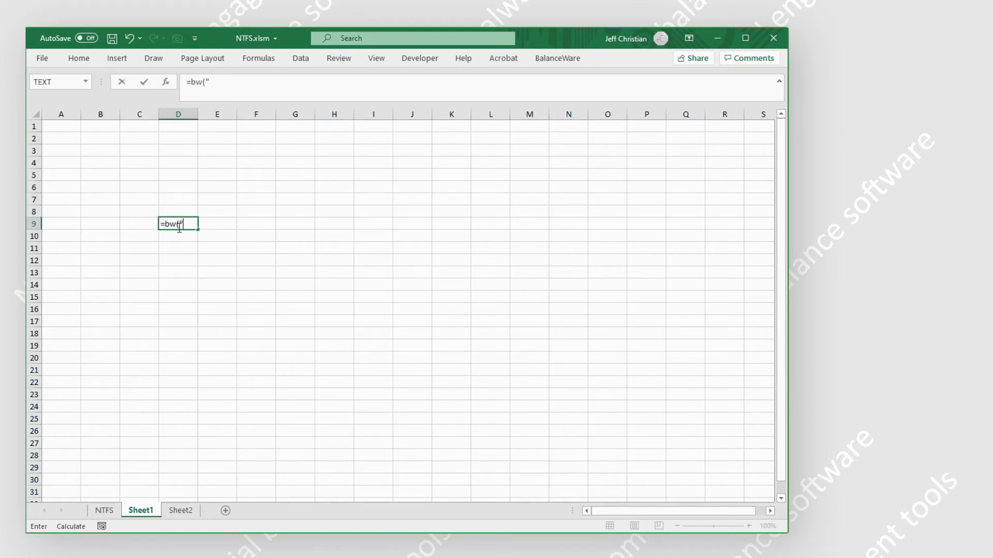
type("cn\")")
key("Return")
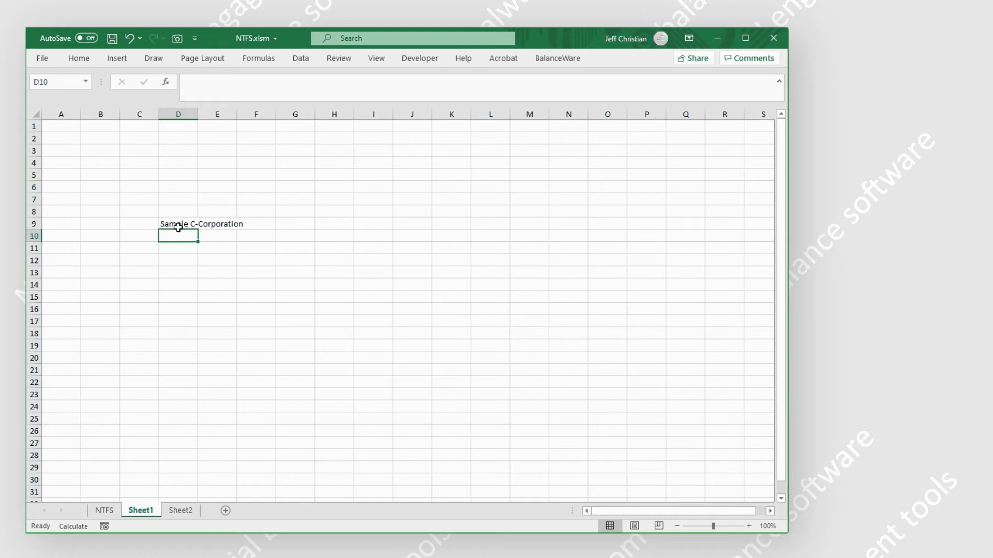
- Enter =bw("ab","1200") in cell D10 to retrieve the adjusted balance of account 1200
type("=bw")
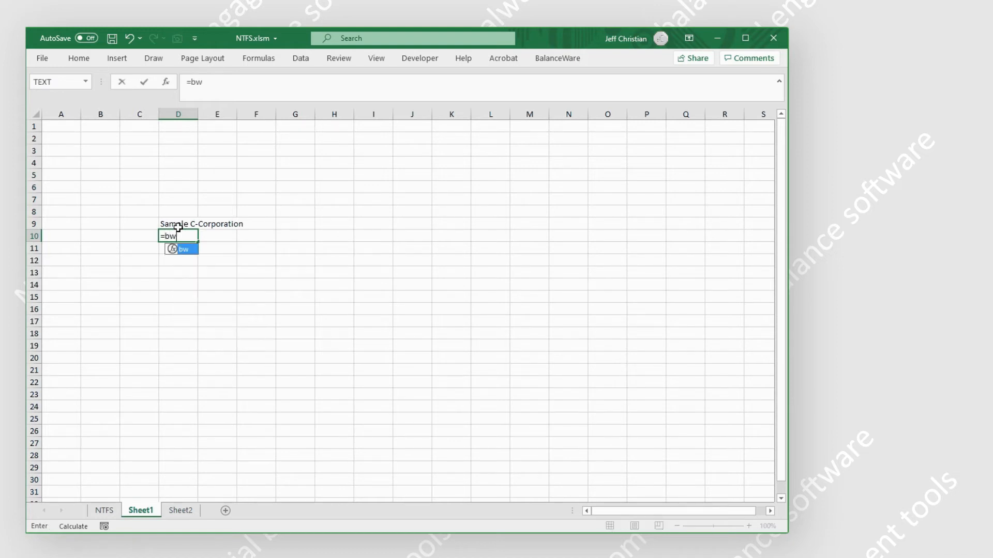
type("(\"ab\",\"1")
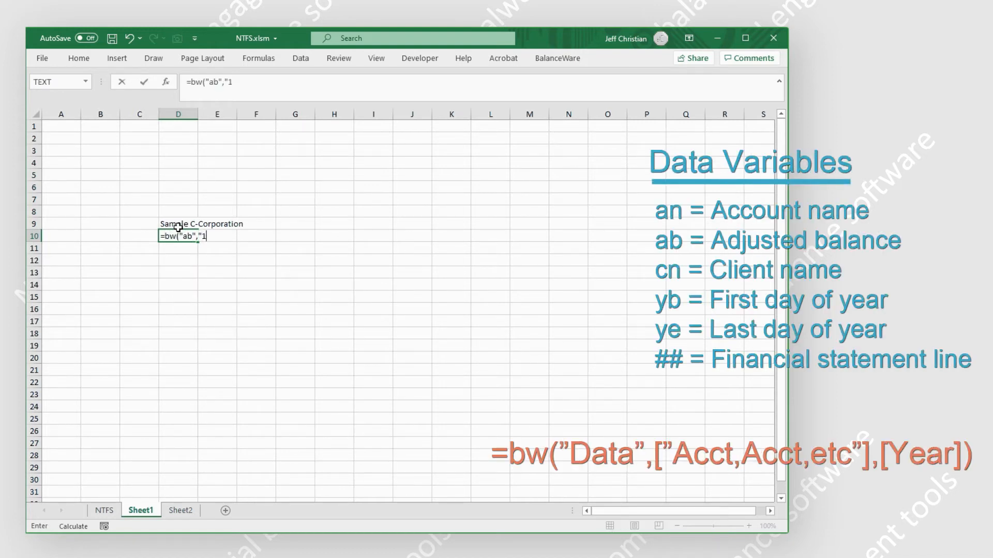
type("200\")")
key("Return")
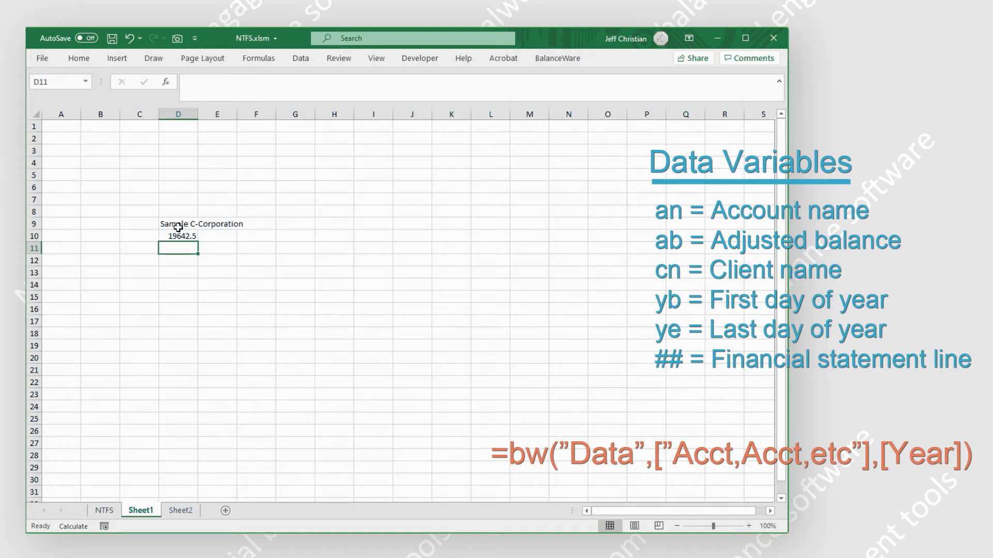
- Enter =bw("ab","1200",2) in cell D11 to retrieve account 1200's adjusted balance from two years earlier
type("=bw(\"")
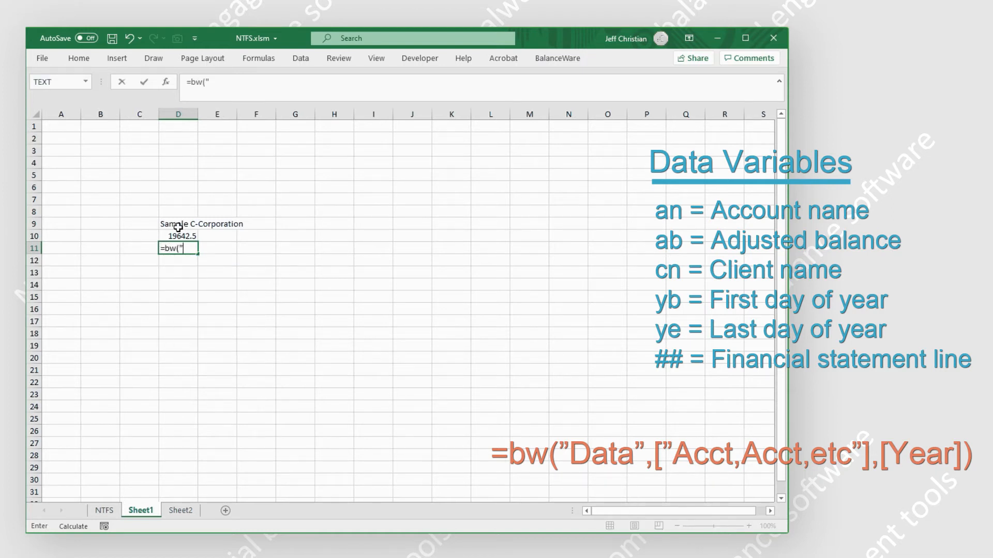
type("ab\",\"1200\",2)")
key("Return")
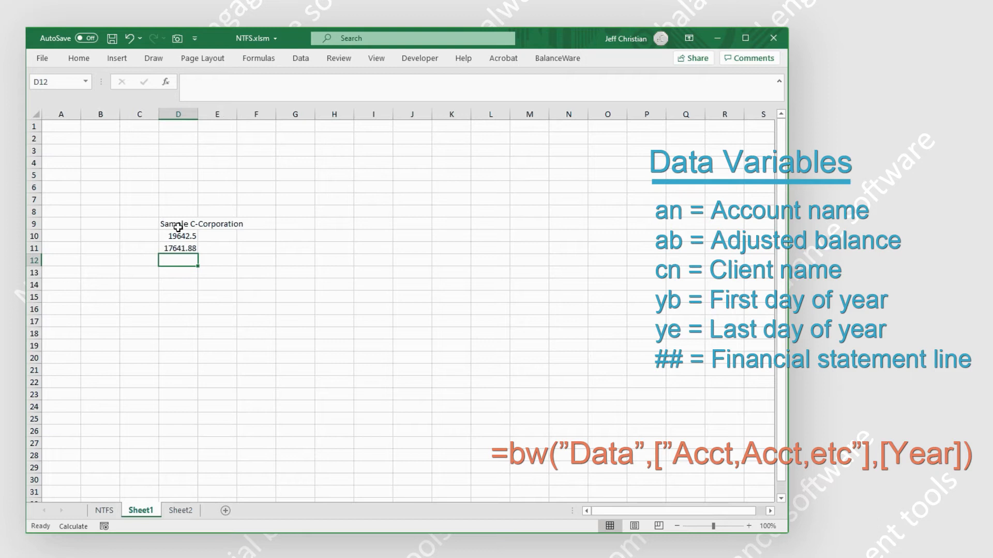
- Enter =bw("ab","1000,1010") in cell D12 to retrieve the combined adjusted balance of accounts 1000 and 1010
type("=bw(\"")
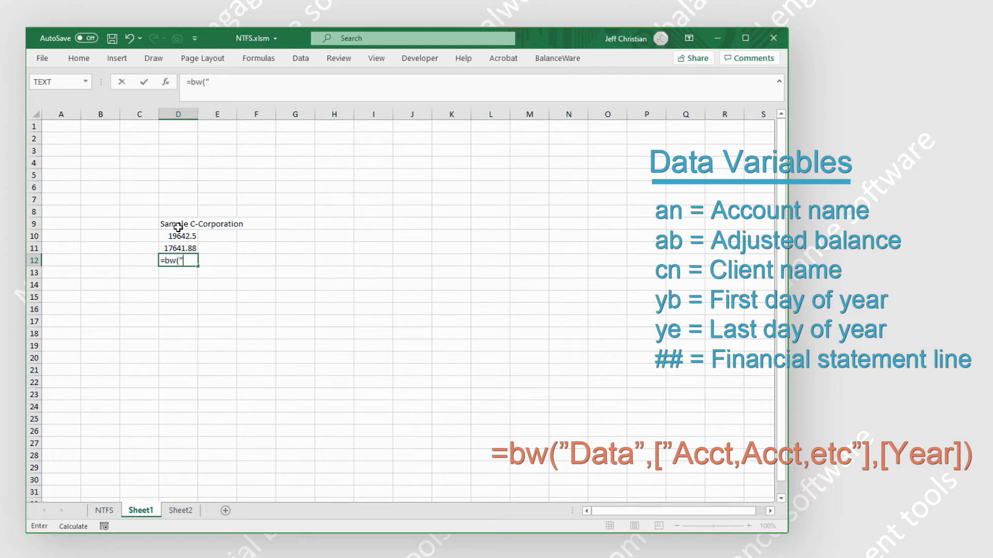
type("ab\",\"1000,1010\")")
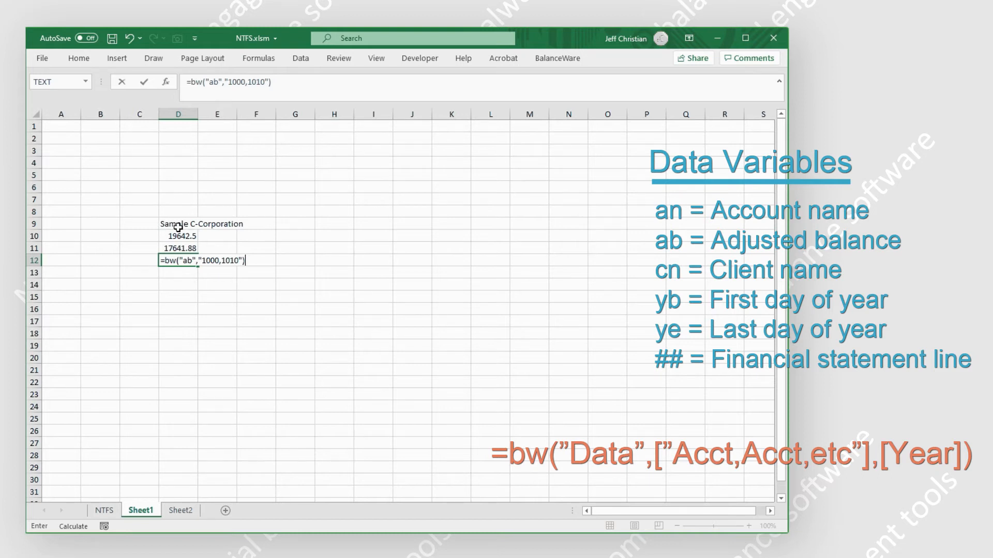
key("Return")
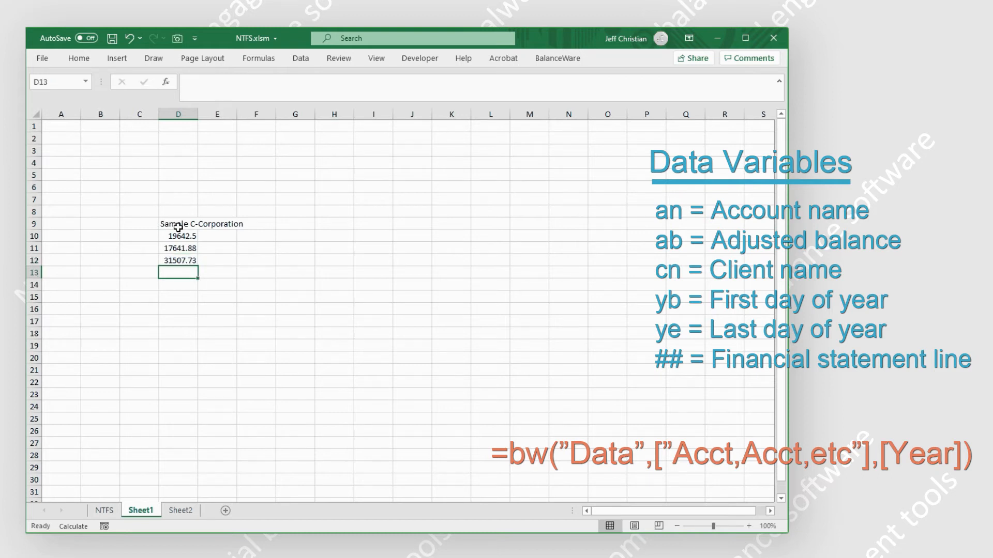
- Use the BalanceWare Formula Builder to insert the Adjusted Balance of accounts 1000 Cash in Bank and 1010 Savings into cell D13
left_click(563, 59)
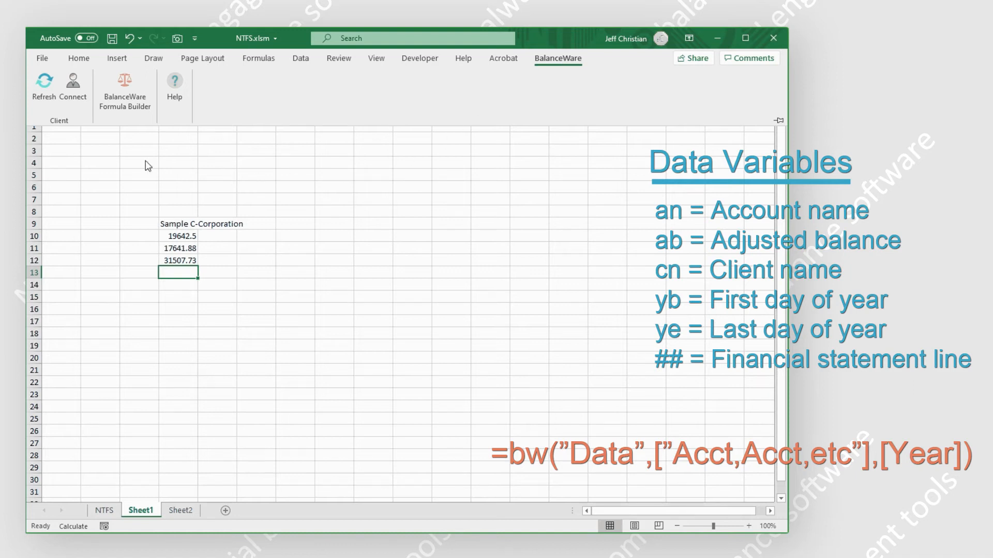
left_click(128, 94)
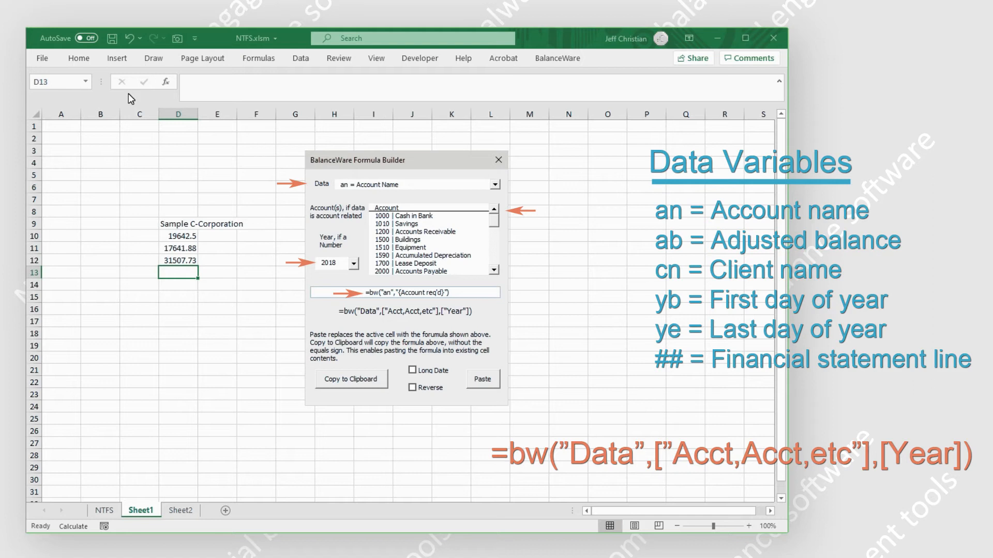
left_click(494, 187)
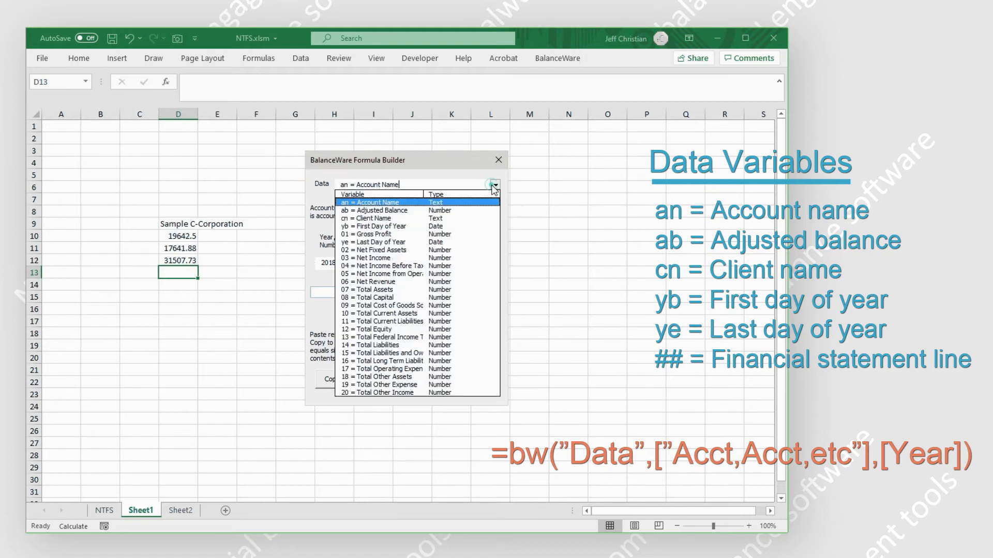
left_click(453, 211)
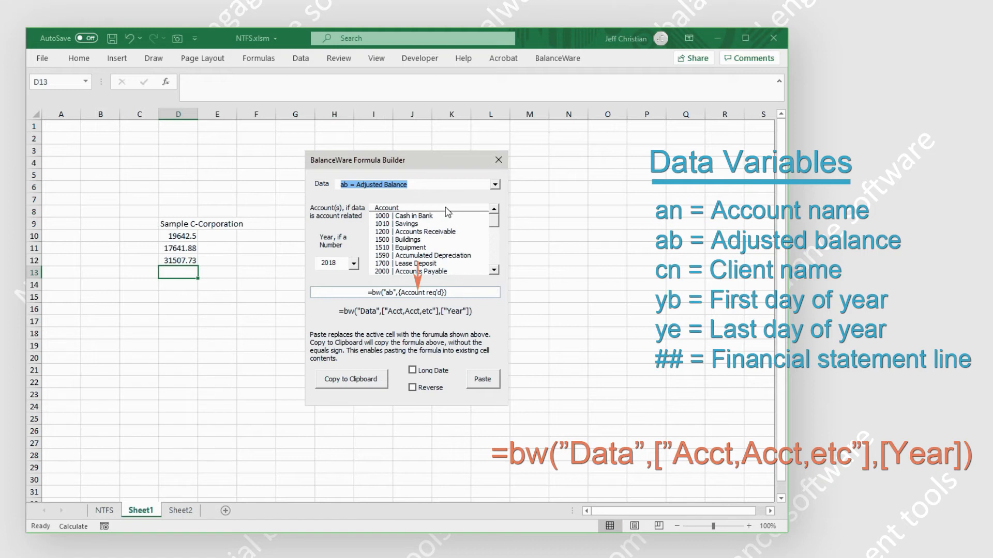
left_click(420, 216)
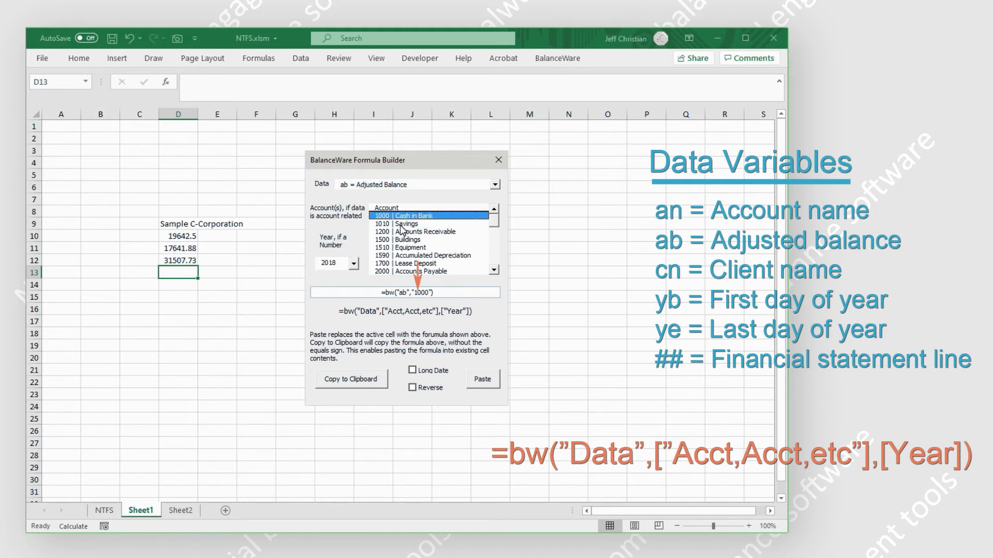
left_click(402, 224)
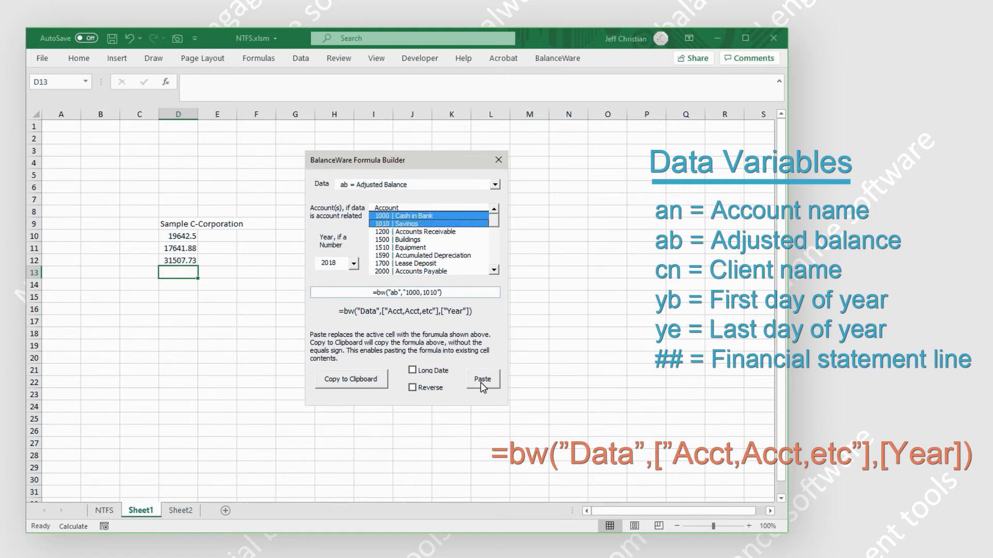
left_click(480, 383)
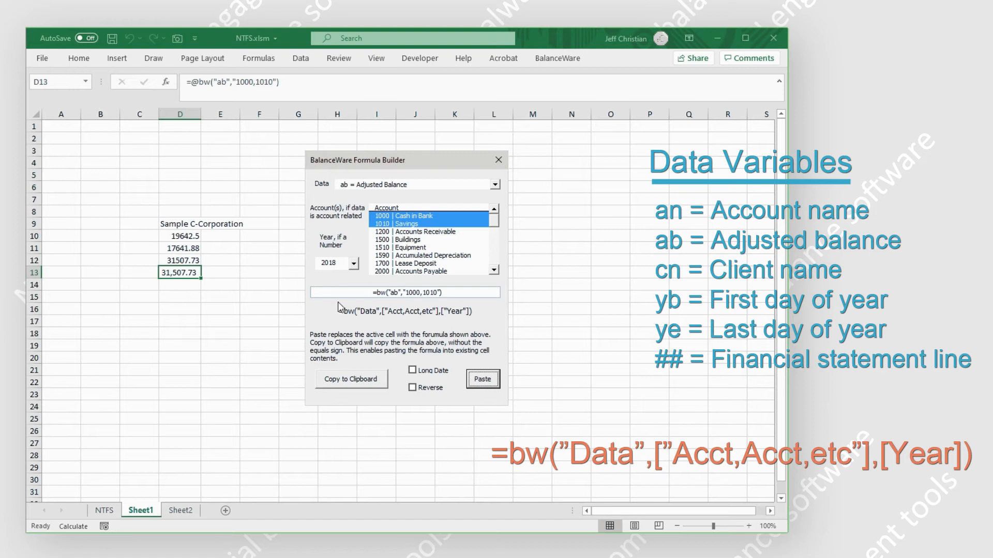
- Set the formula's year to 2016 and insert the Adjusted Balance of the two selected accounts into cell D14
left_click(355, 264)
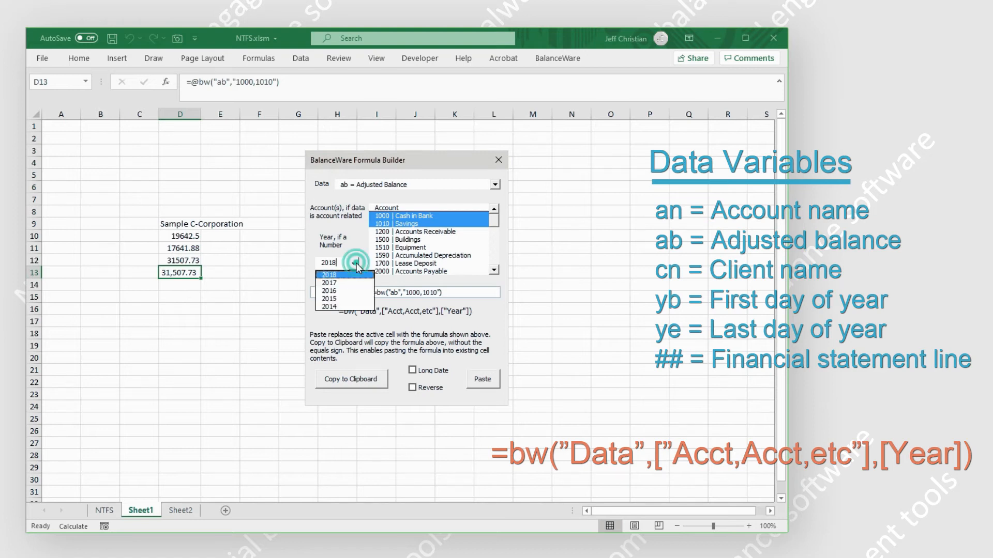
left_click(339, 291)
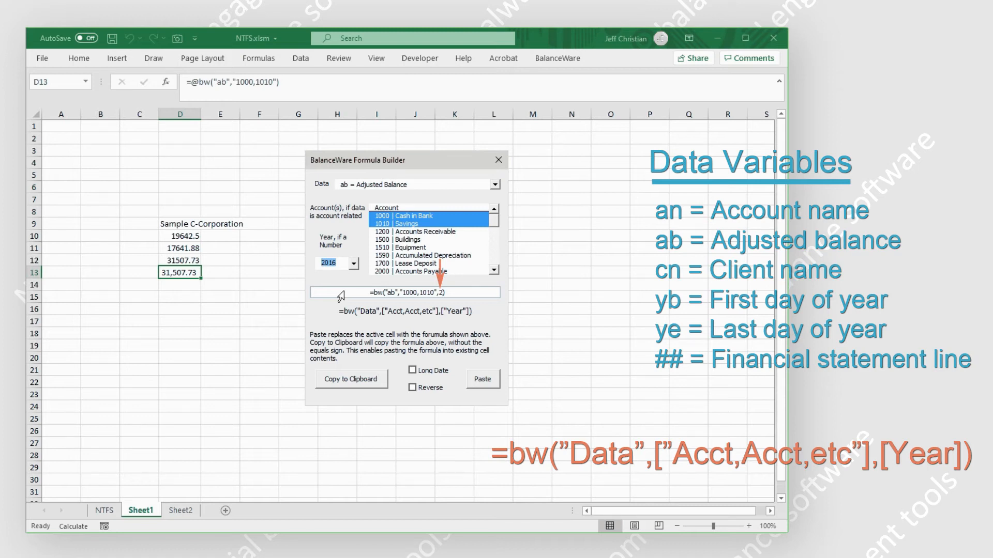
left_click(184, 288)
left_click(479, 381)
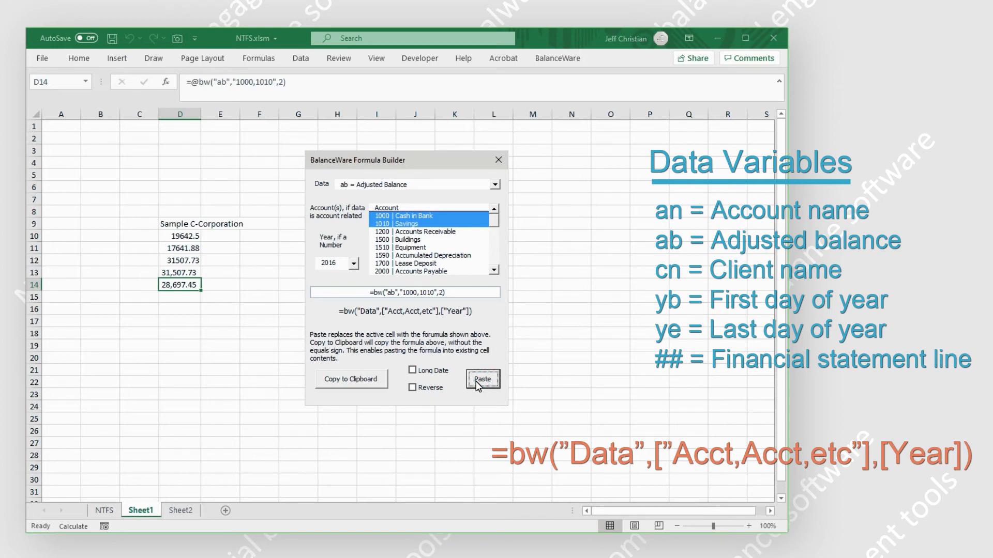
- Choose 14 = Total Liabilities as the data variable and insert its 2016 formula into cell D15
left_click(494, 185)
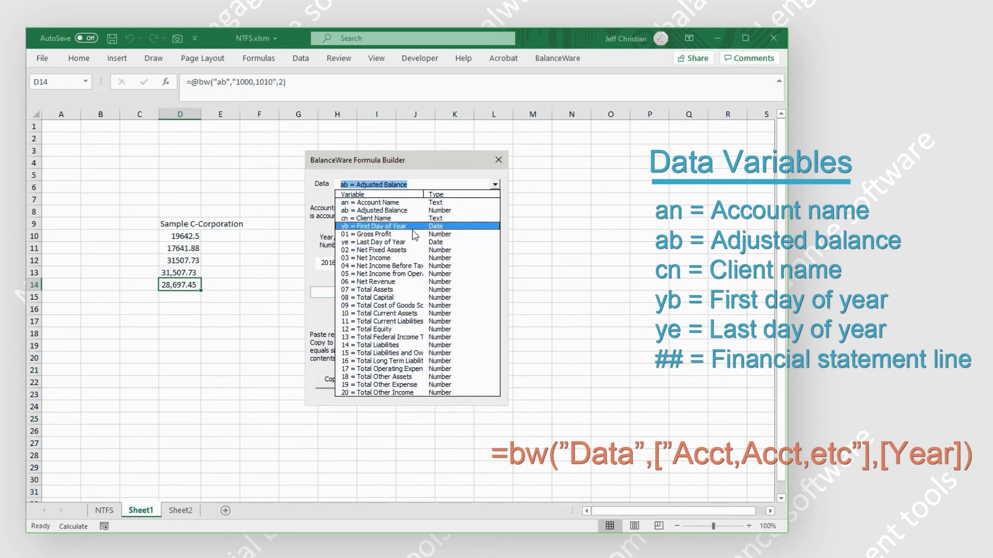
left_click(390, 344)
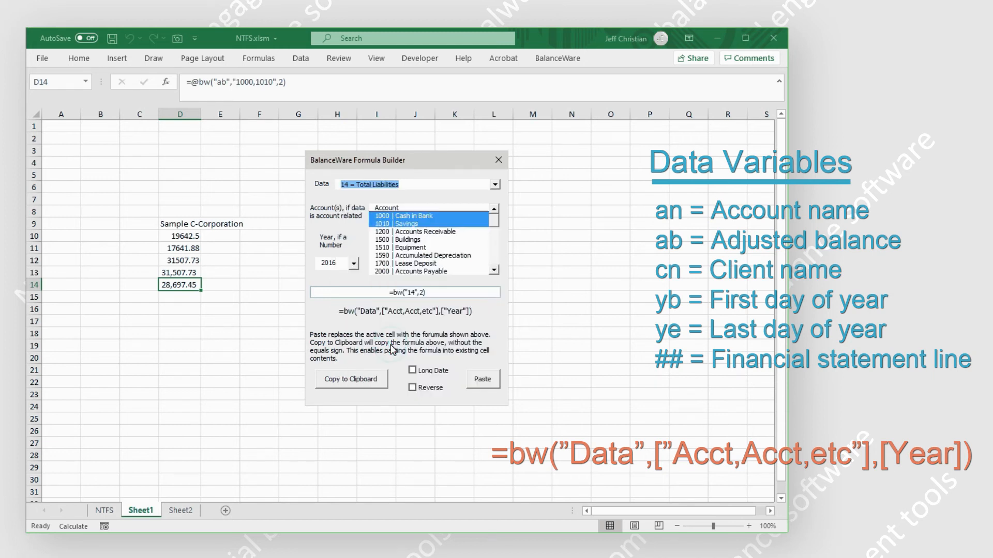
left_click(178, 301)
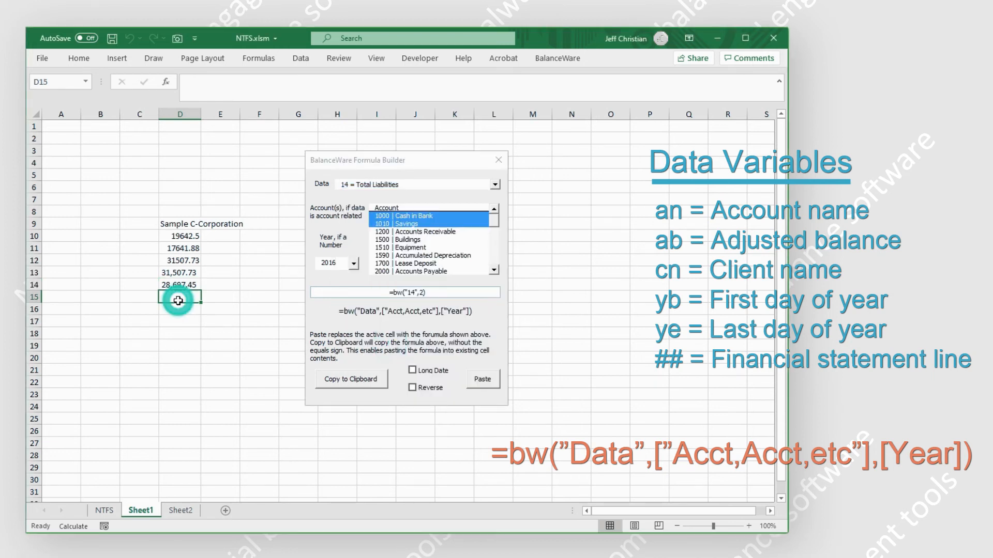
left_click(481, 381)
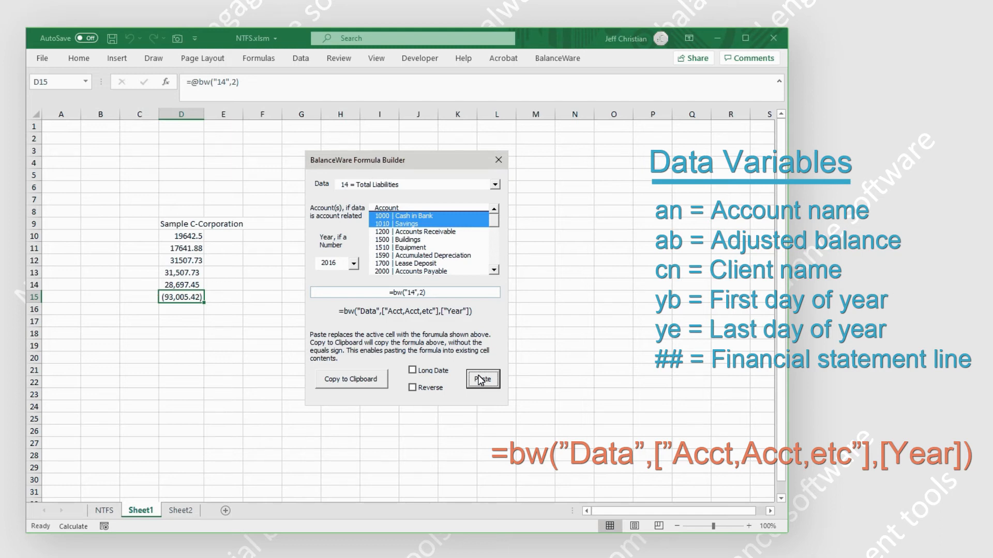
- Enable the Reverse option and insert the sign-reversed Total Liabilities formula into cell D16
left_click(420, 388)
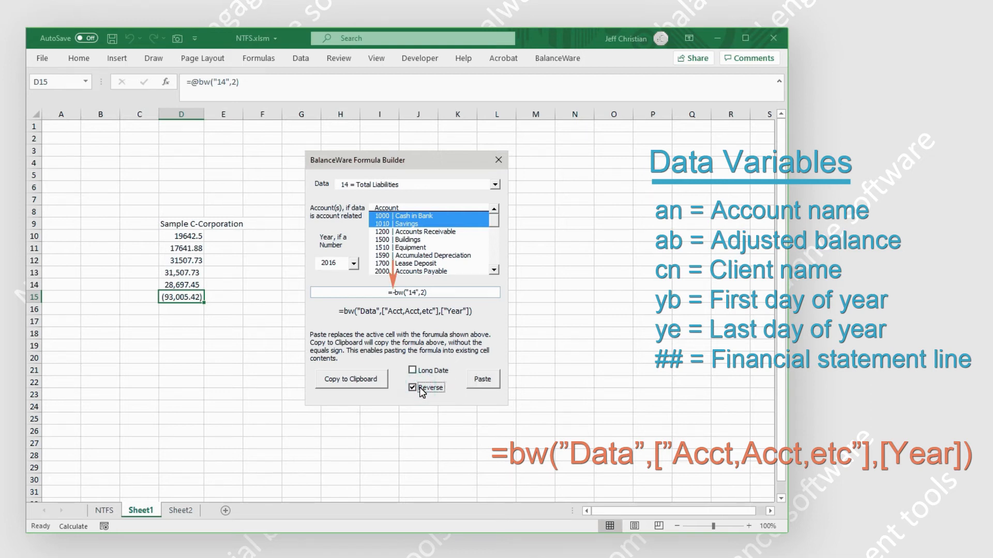
left_click(182, 309)
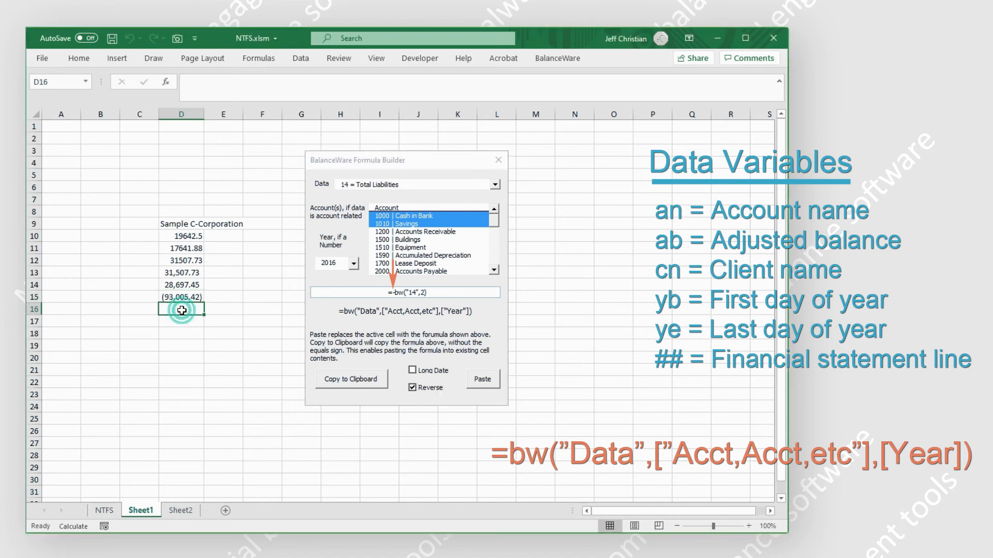
left_click(482, 380)
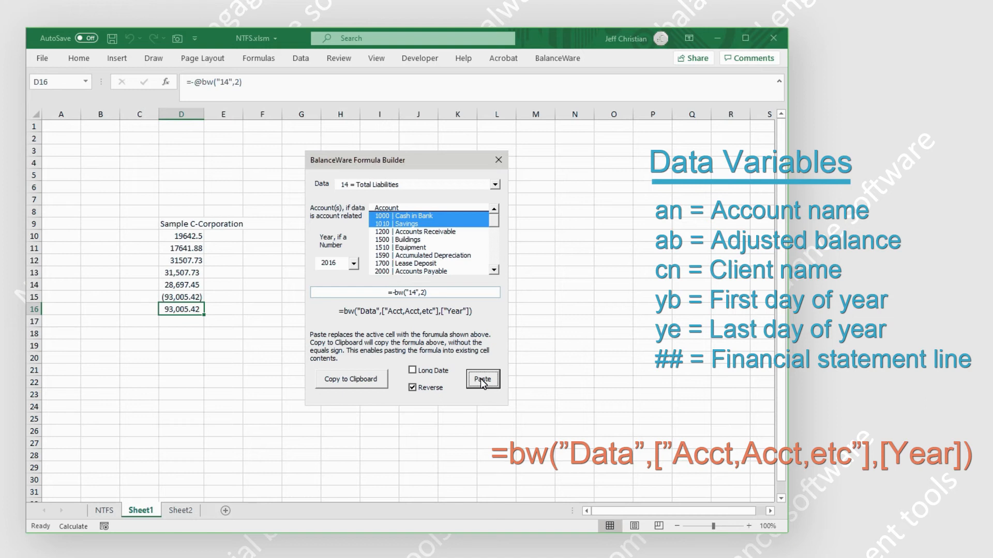
- Choose ye = Last Day of Year as the data variable and insert its 2016 formula into cell D17
left_click(495, 186)
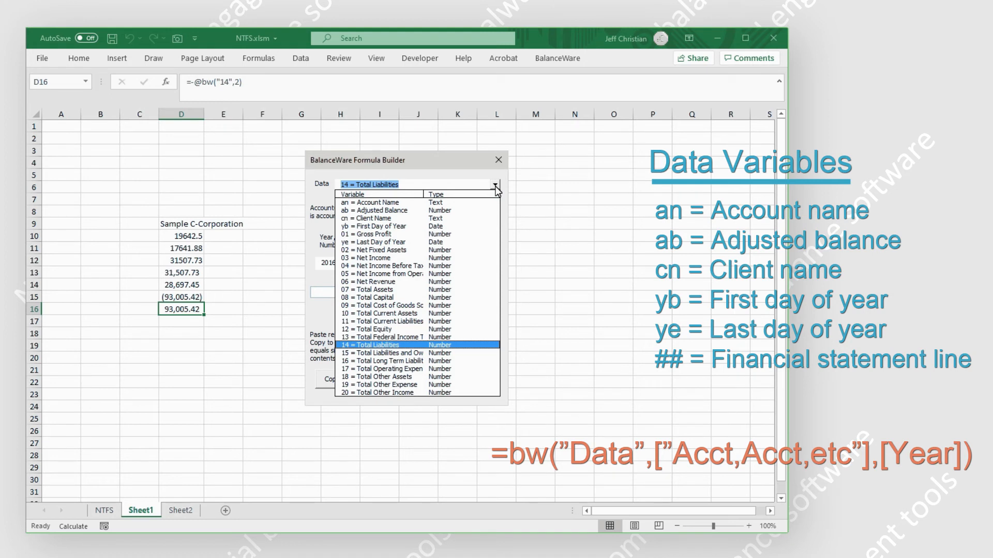
left_click(398, 242)
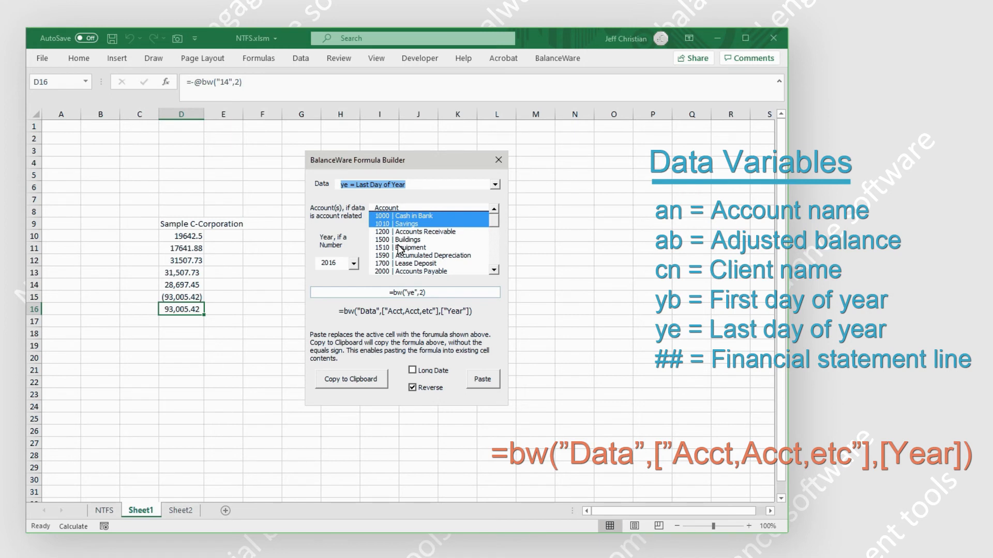
left_click(183, 321)
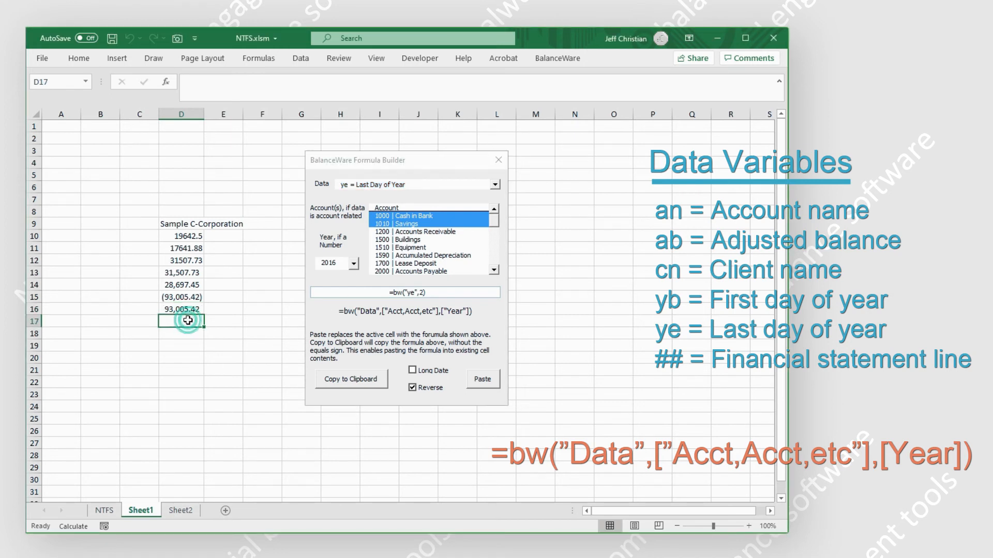
left_click(481, 380)
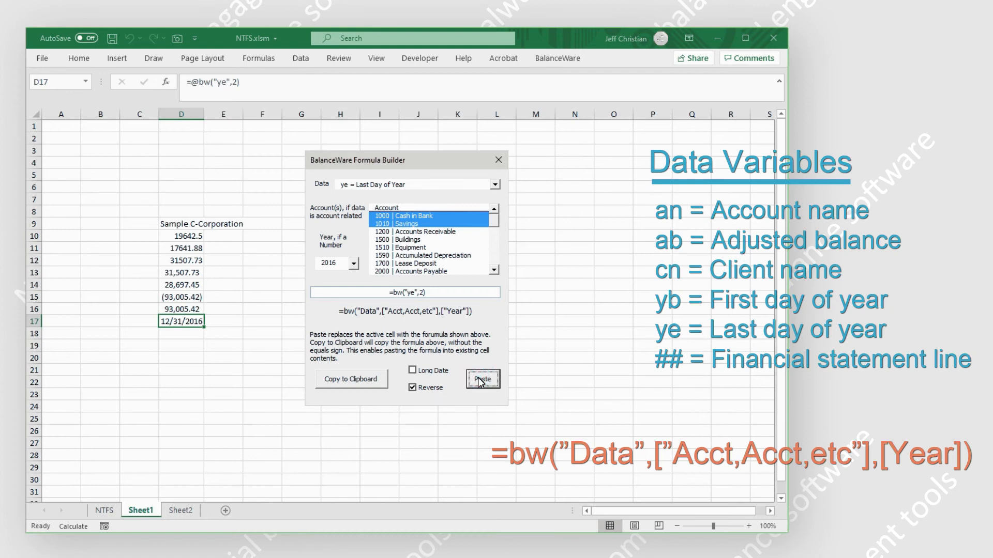
- Enable the Long Date option and insert the 2016 Last Day of Year formula into cell D18
left_click(413, 372)
left_click(180, 336)
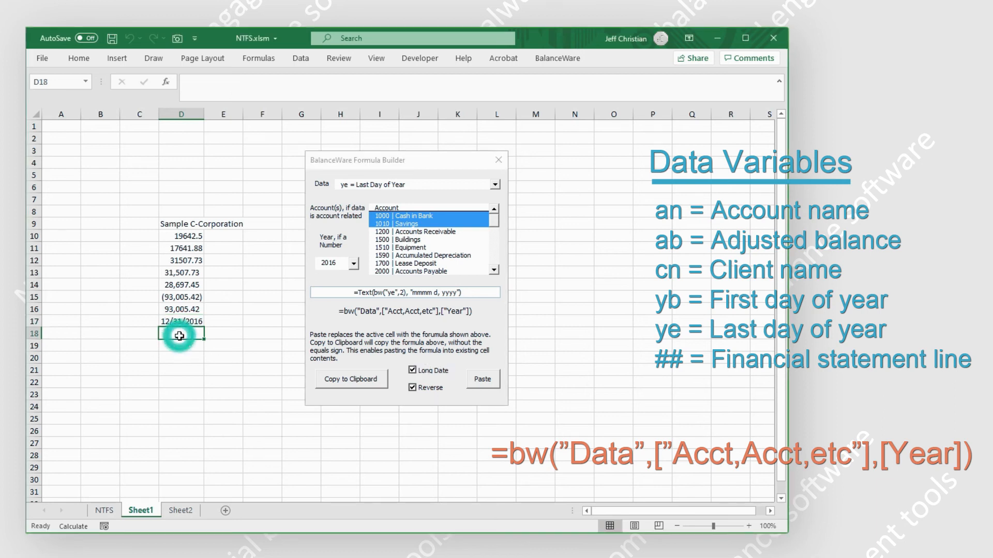
left_click(485, 383)
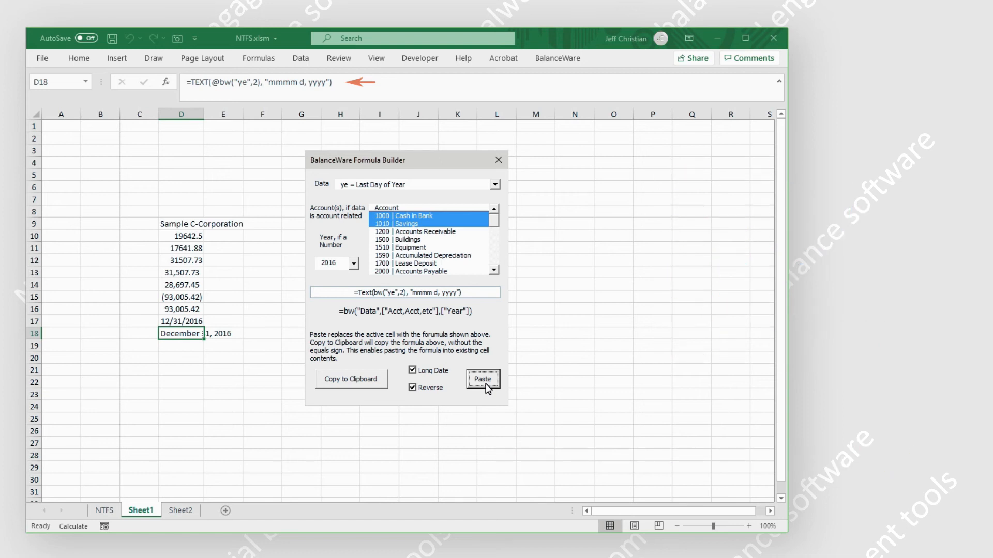
- On the NTFS sheet, move the Formula Builder off the notes and examine the formulas behind the Buildings, Equipment and Accumulated Depreciation amounts for both years
left_click(104, 510)
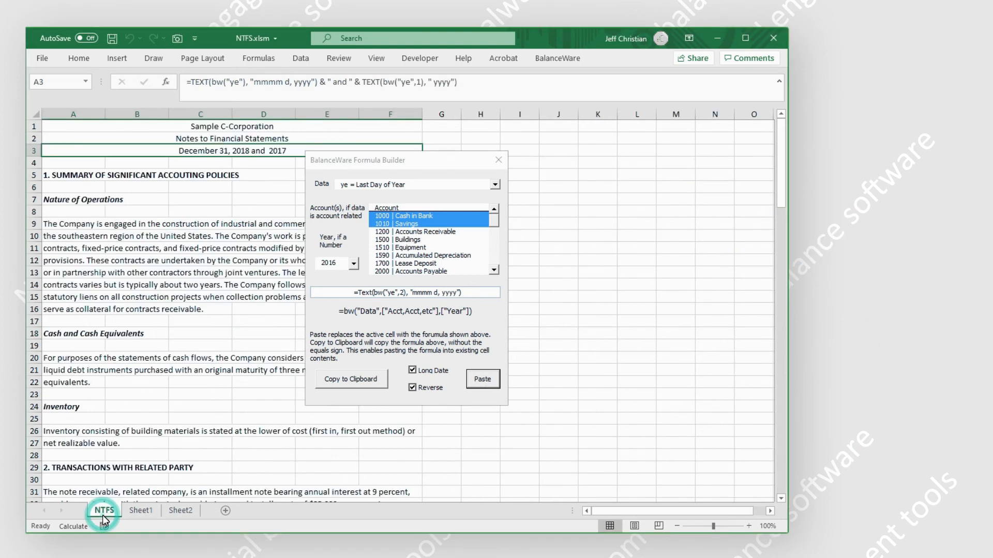
left_click_drag(430, 163, 612, 158)
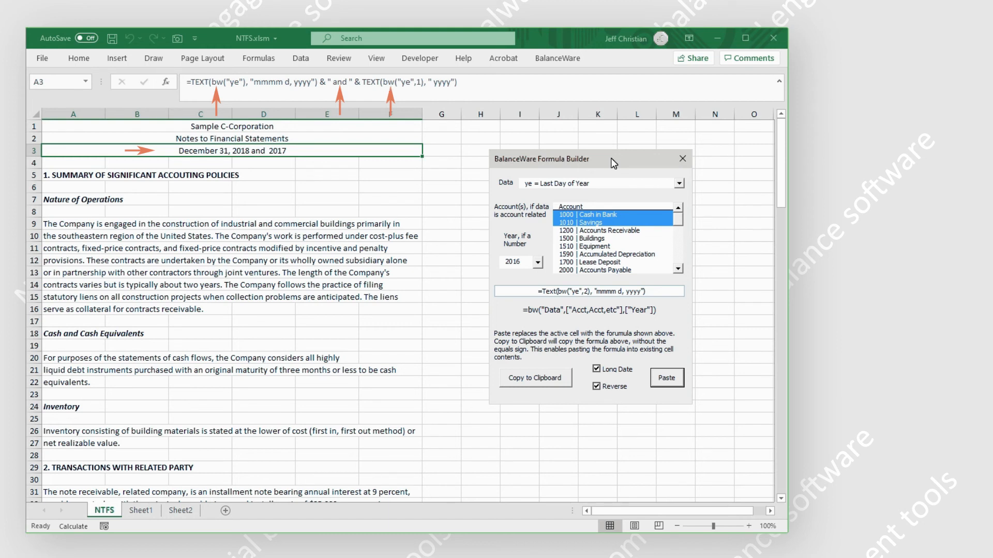
left_click_drag(783, 135, 774, 274)
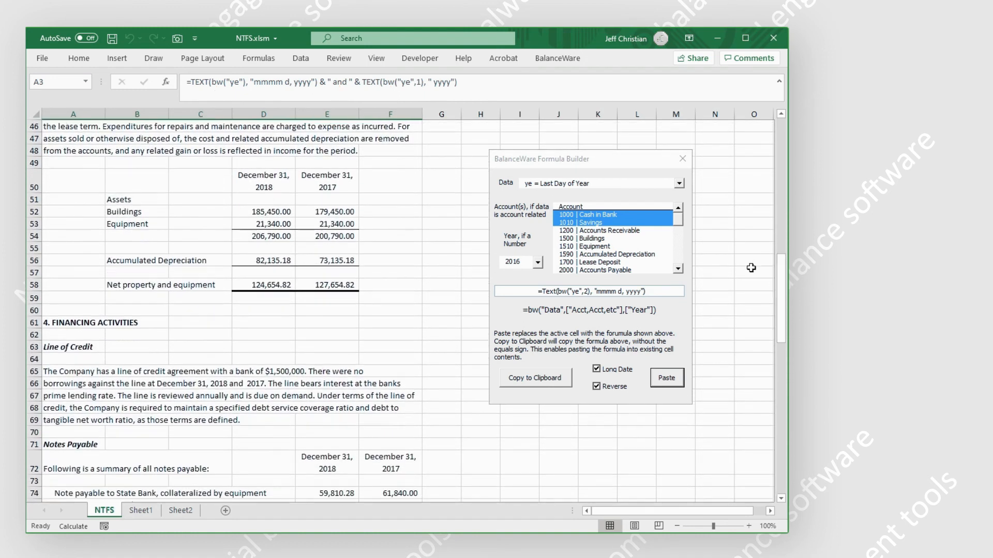
left_click(272, 213)
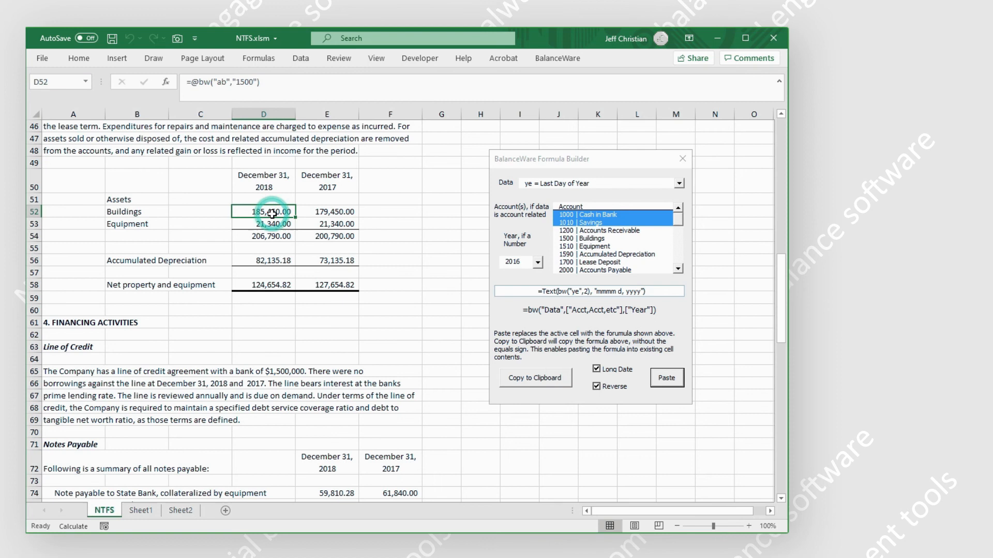
left_click(345, 211)
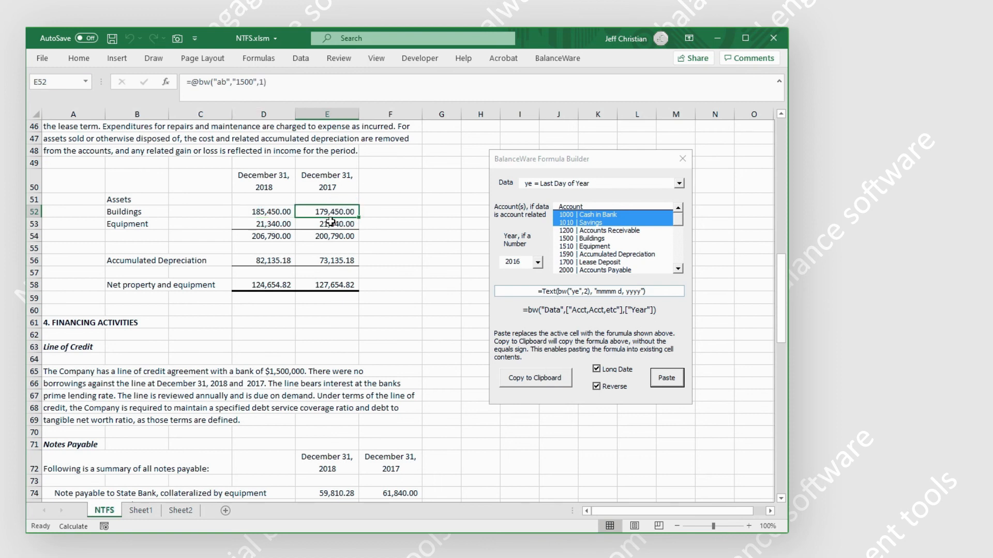
left_click(326, 223)
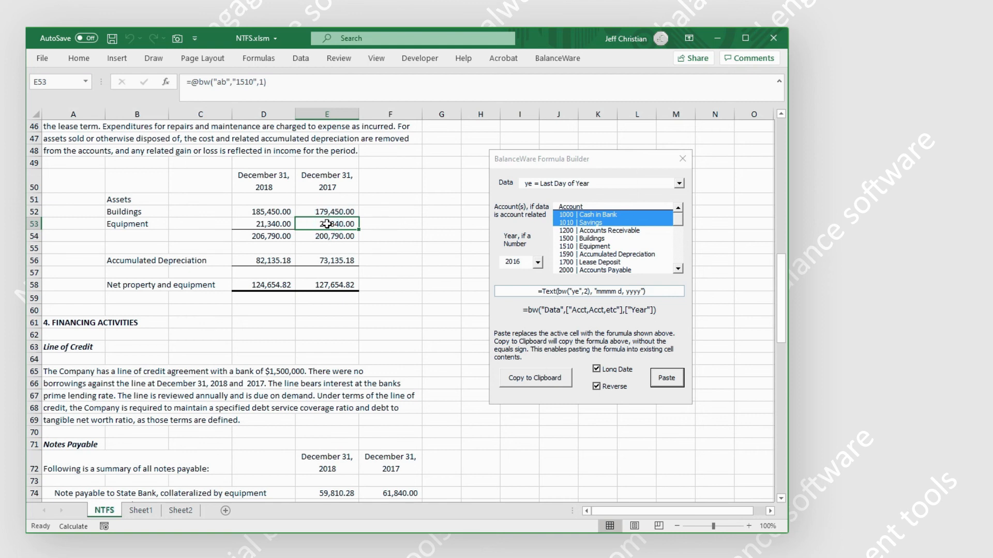
left_click(277, 225)
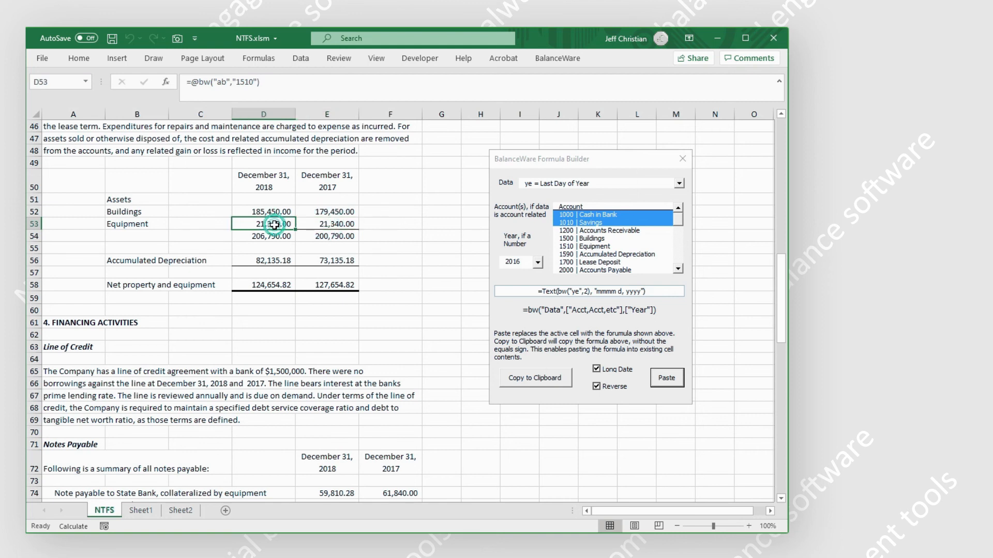
left_click(274, 261)
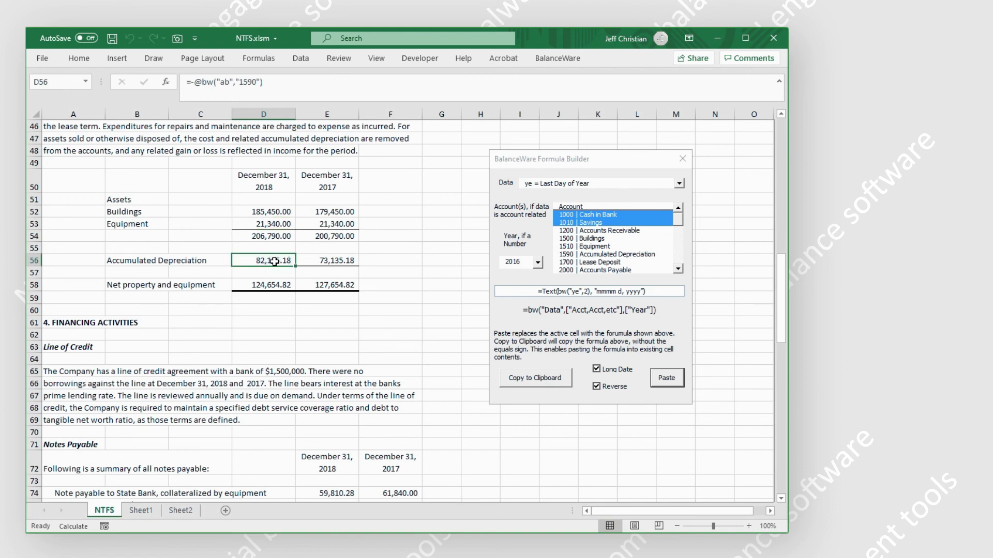
left_click(333, 261)
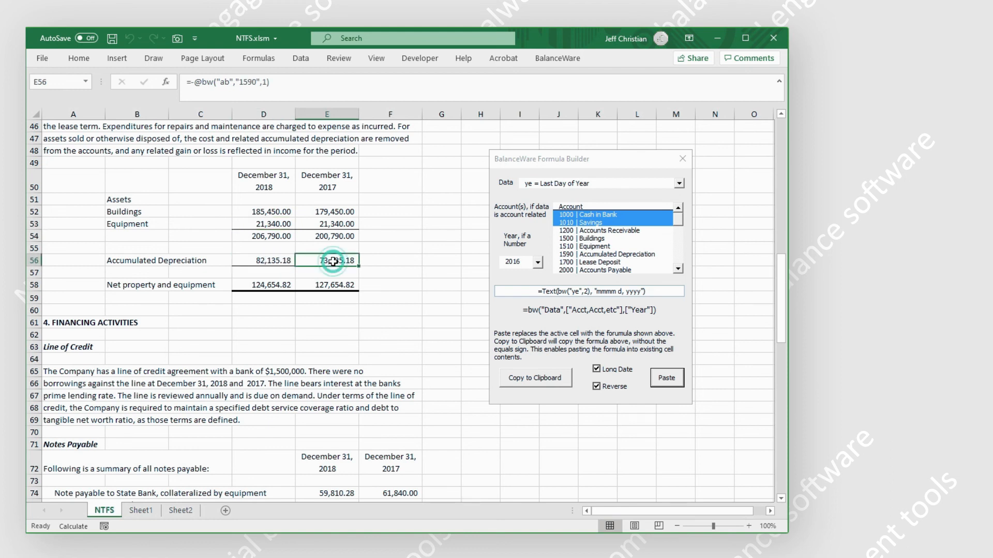